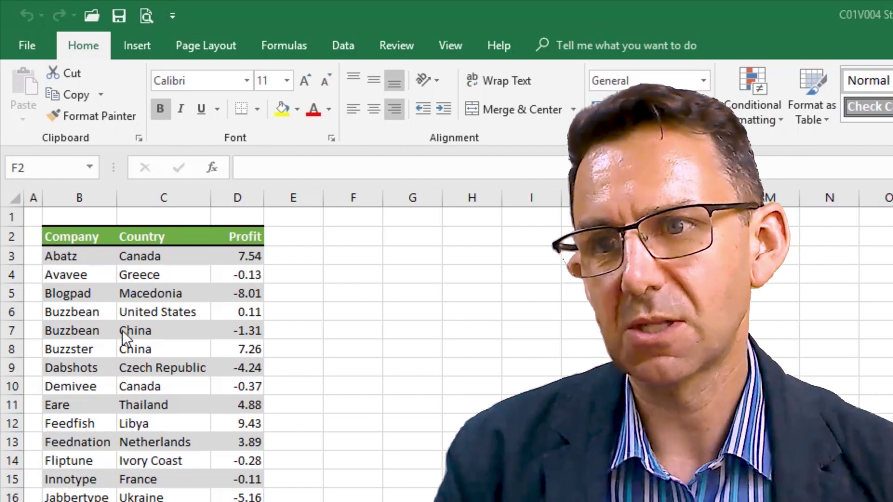
Paste copies of the Profit column D into columns E, F and G, and select E3:E33.
click(246, 237)
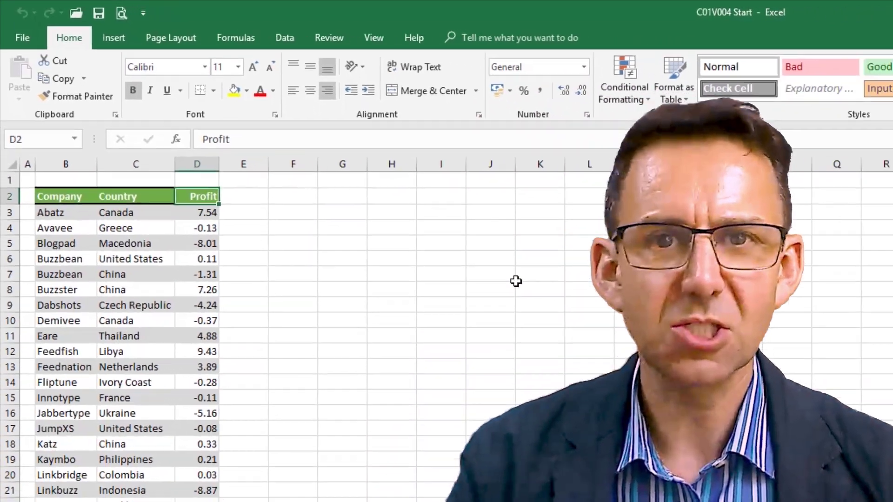
key(ctrl+shift+Down)
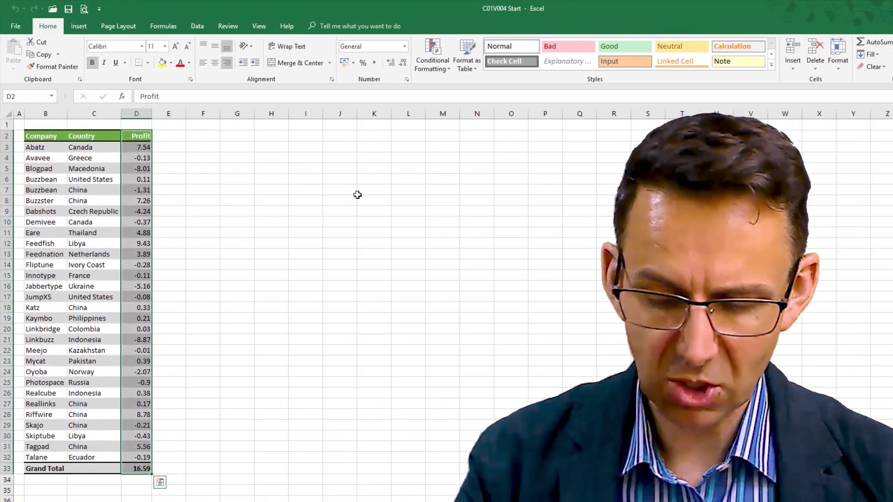
key(ctrl+c)
key(Right)
key(ctrl+v)
key(Right)
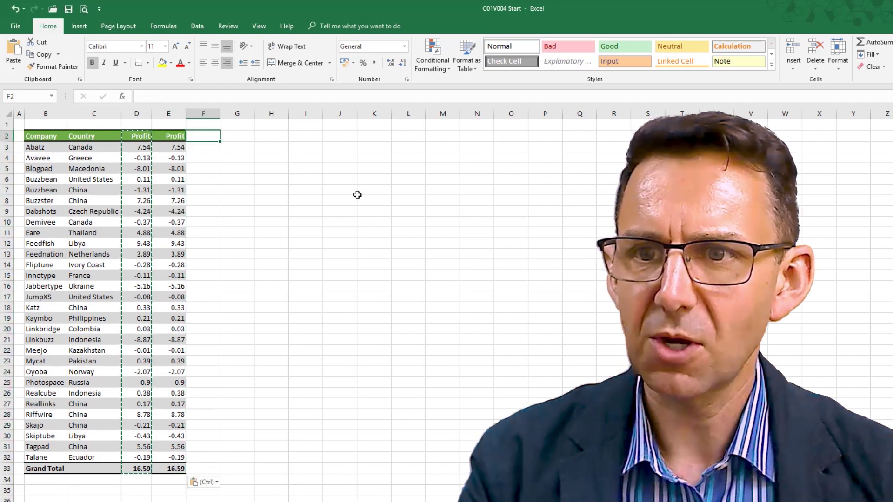
key(ctrl+v)
key(Right)
key(ctrl+v)
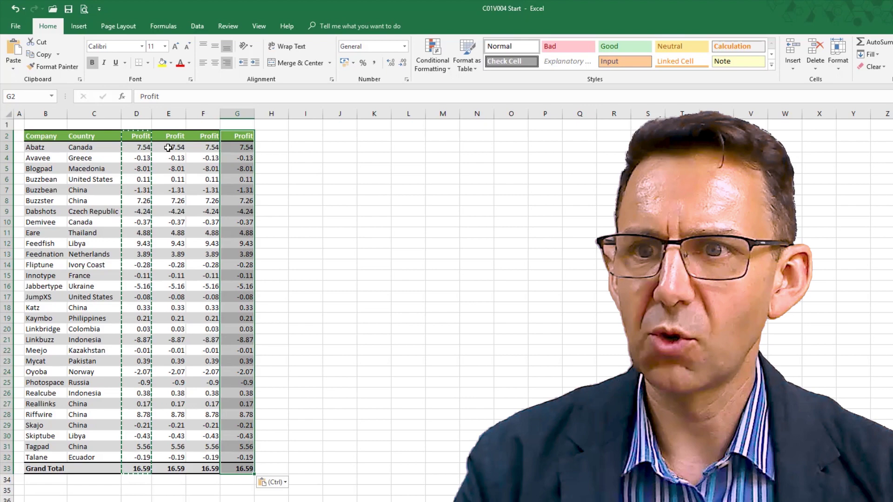
click(171, 148)
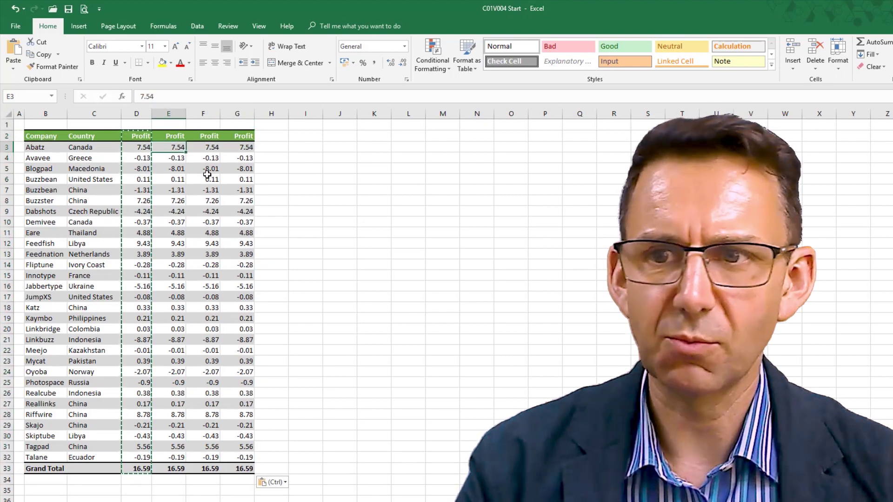
key(ctrl+shift+Down)
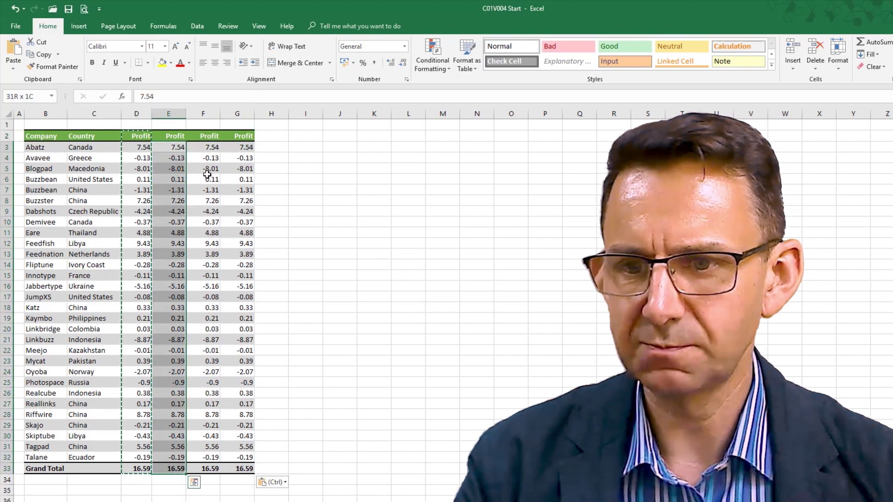
Format column E's values with custom format #,##0;[Red]-#,##0.
right_click(176, 169)
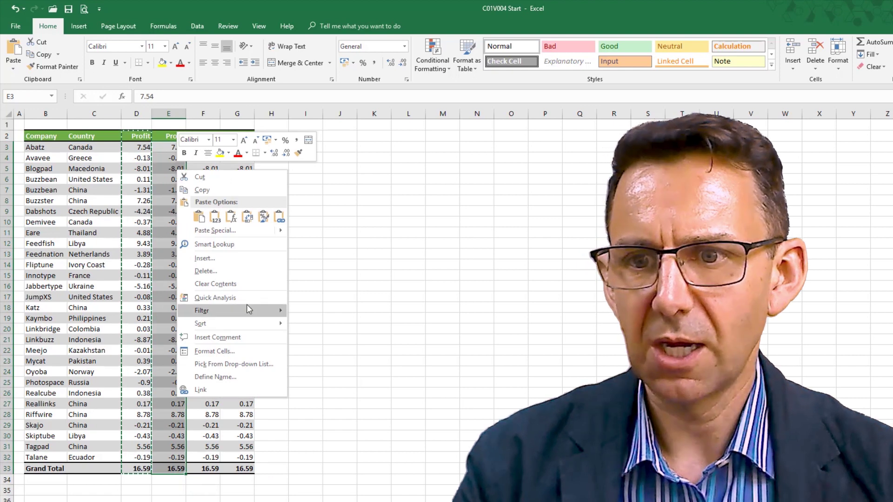
click(212, 351)
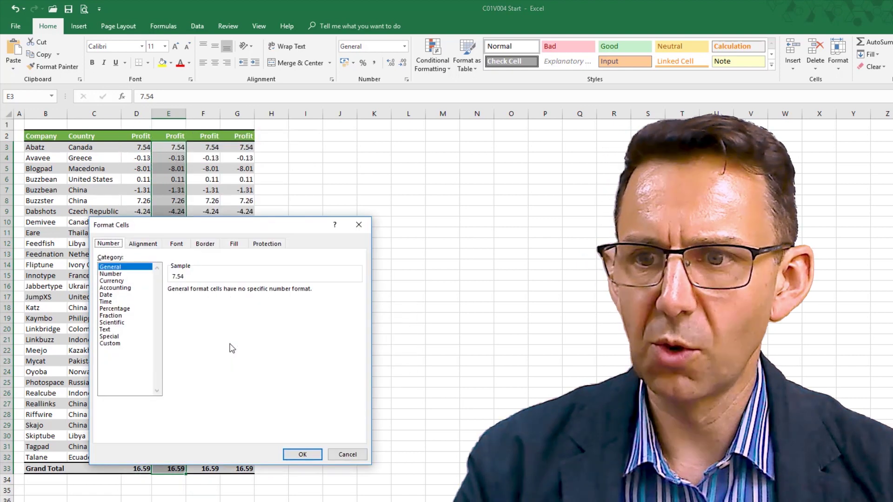
click(116, 344)
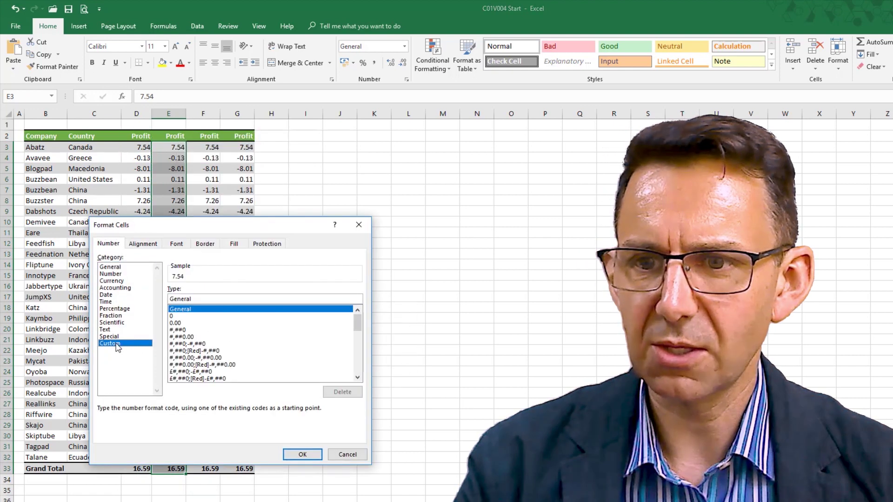
click(183, 351)
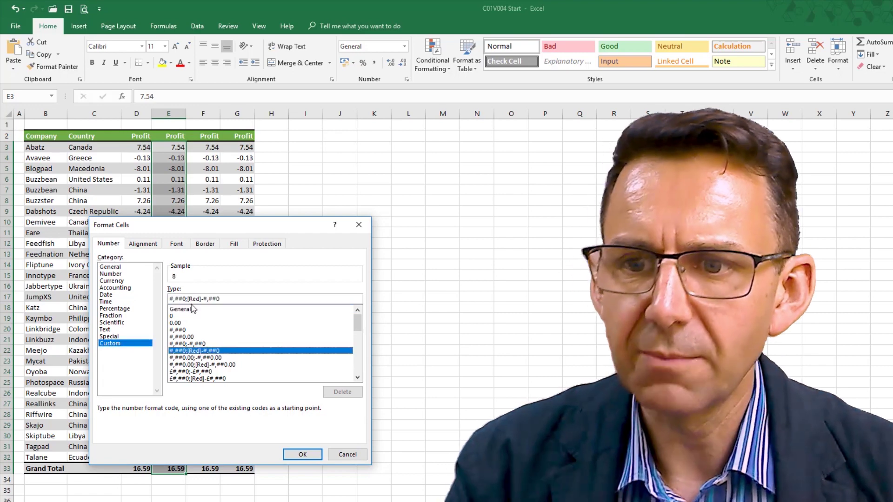
click(302, 454)
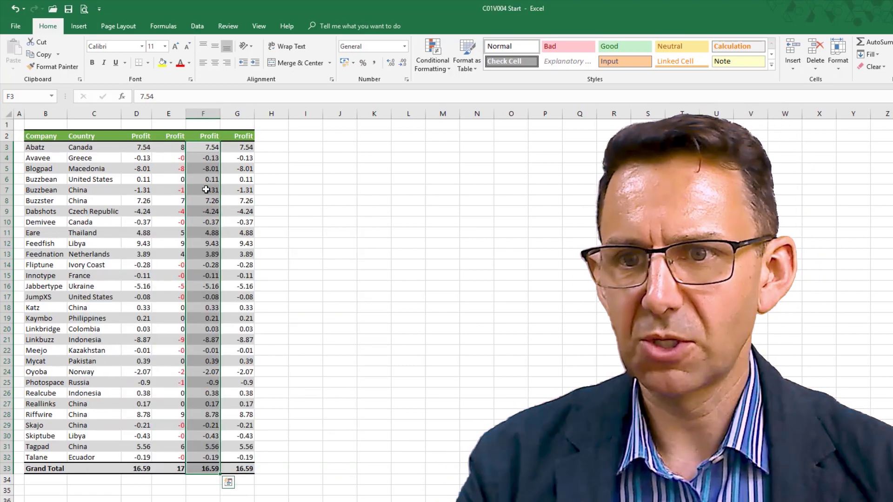
Format column F's values with custom format #,##0 ;(#,##0) for bracketed negatives.
right_click(206, 190)
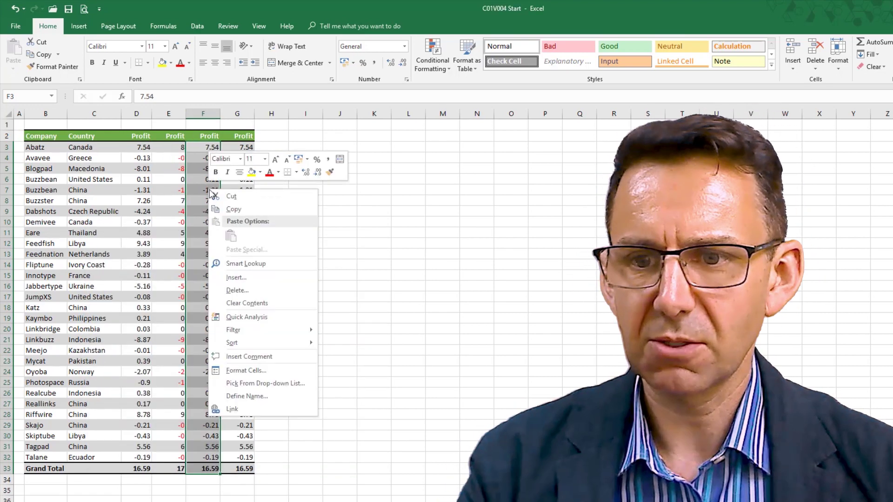
click(279, 375)
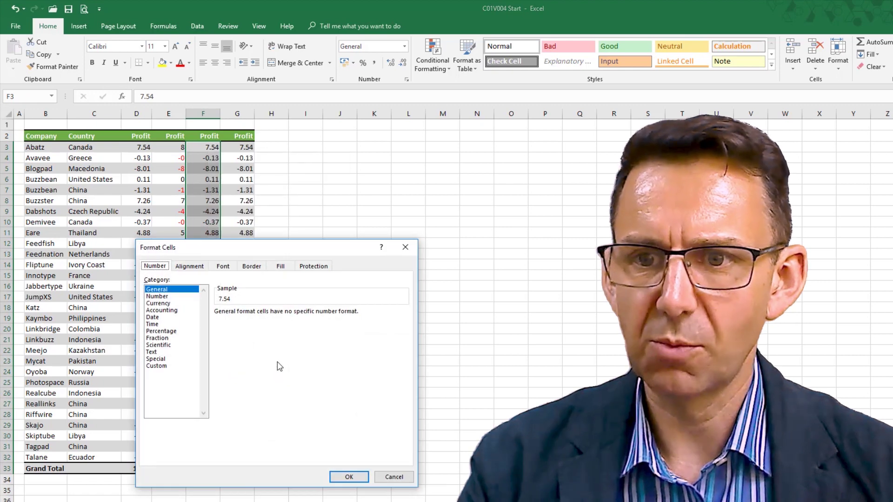
click(157, 366)
drag(404, 361, 404, 395)
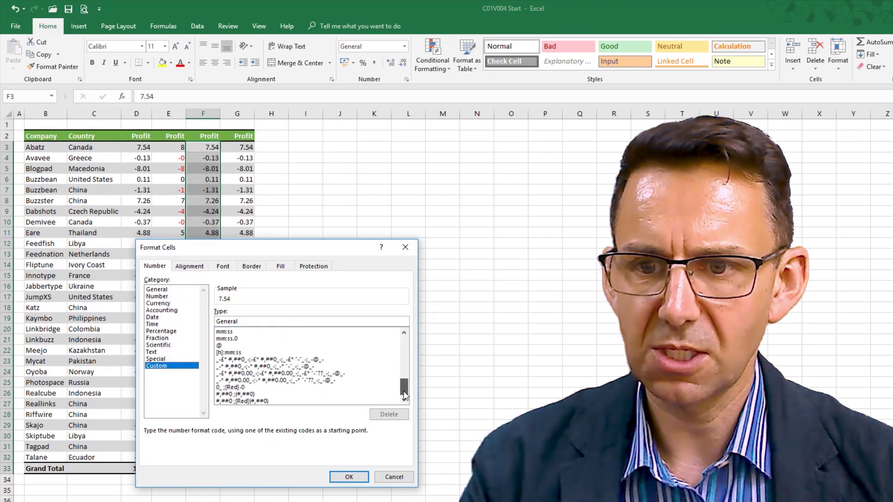
click(257, 395)
click(349, 477)
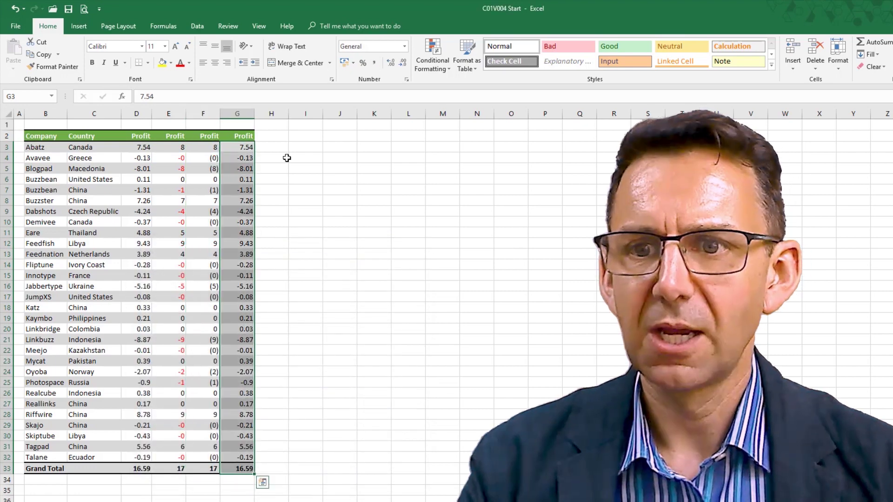
Format column G's values with custom format #,##0 ;[Red](#,##0) for red bracketed negatives.
right_click(236, 183)
click(300, 365)
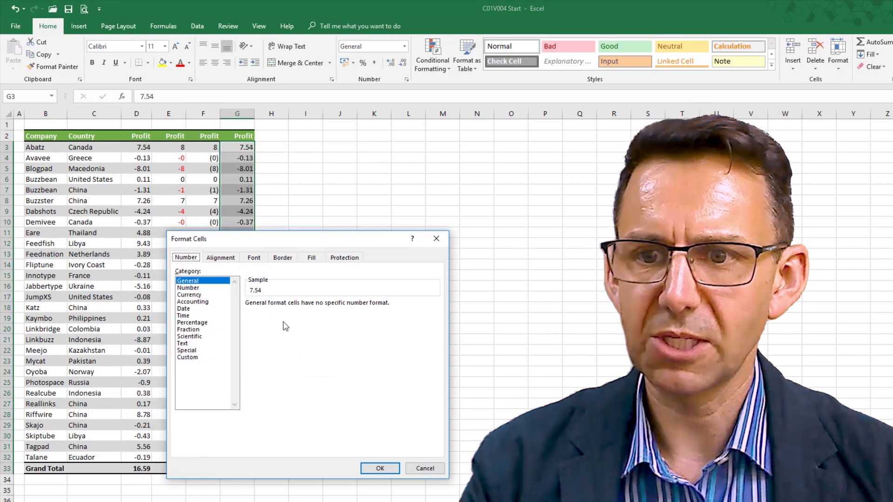
click(187, 357)
drag(435, 336, 435, 378)
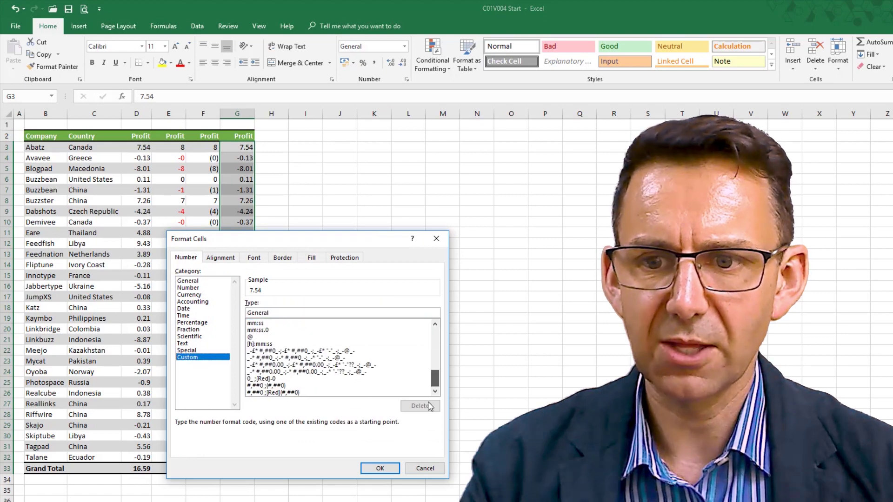
click(325, 393)
click(380, 468)
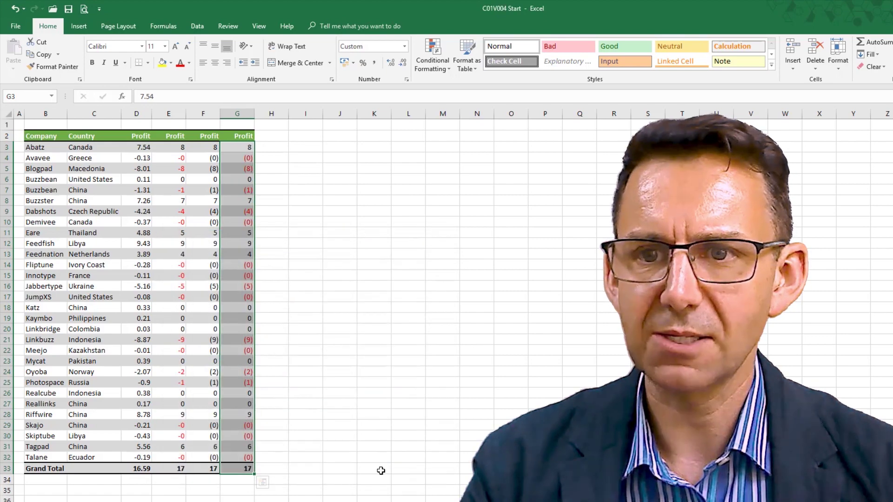
key(Right)
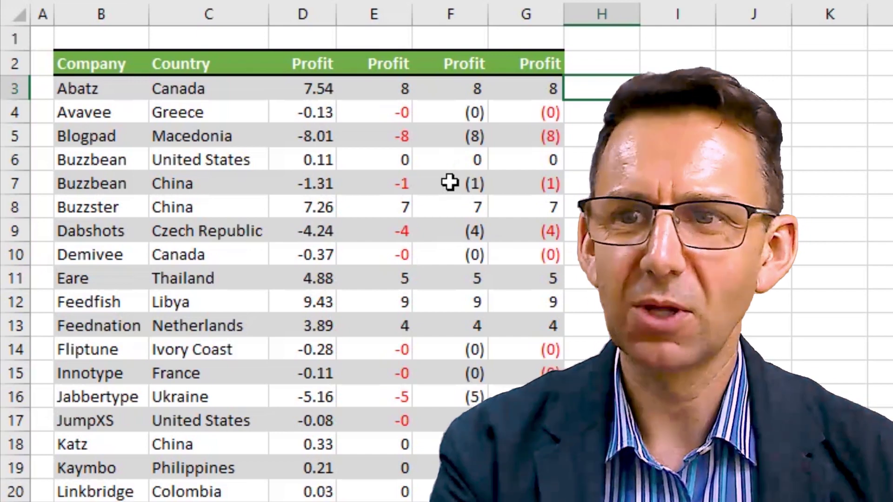
click(403, 113)
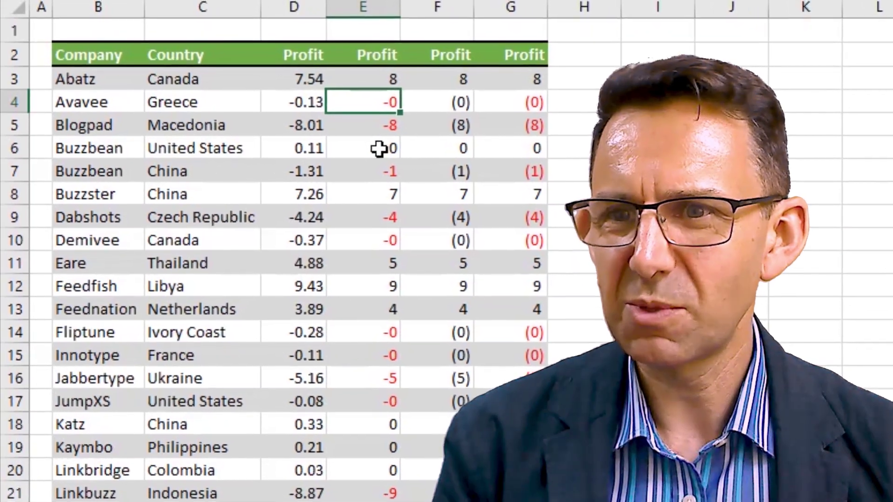
click(379, 148)
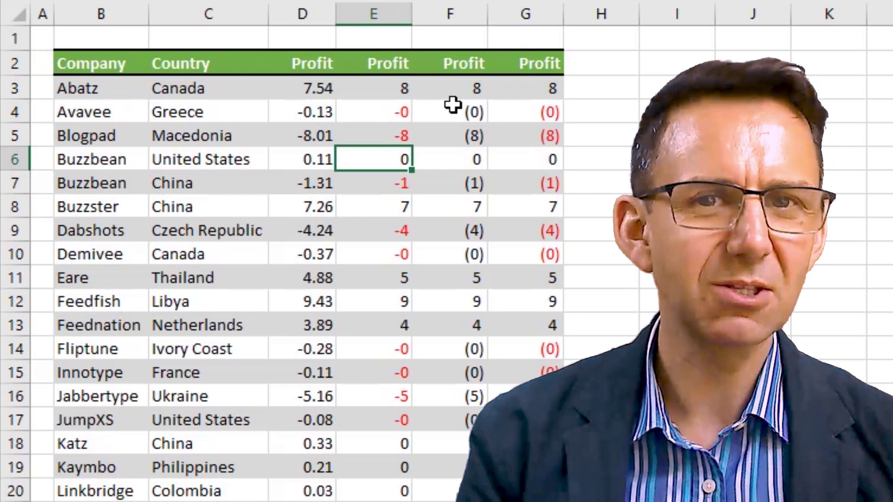
click(326, 160)
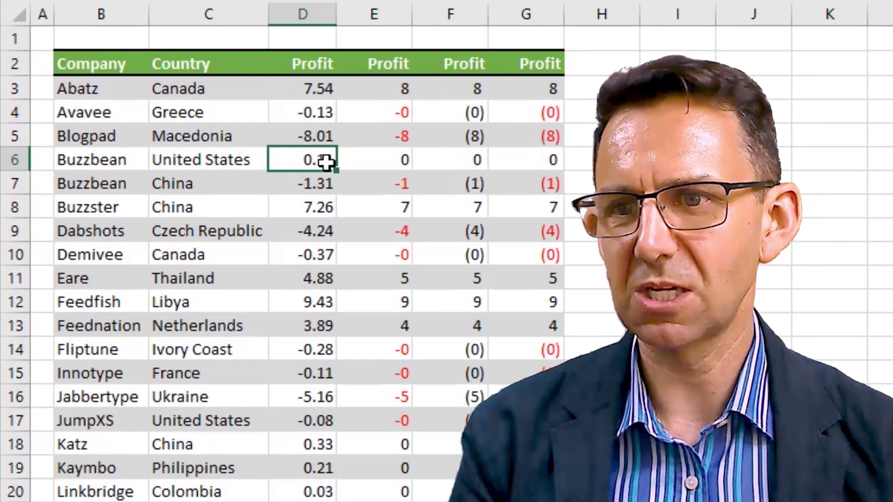
click(321, 113)
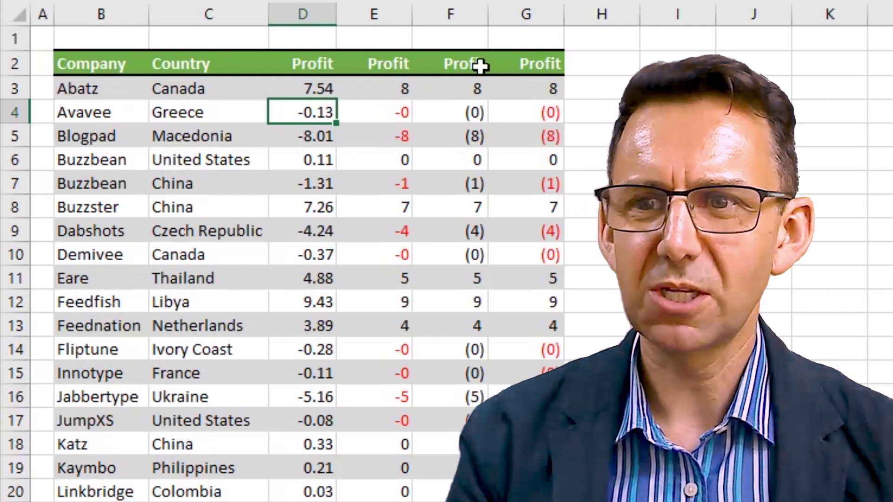
click(464, 113)
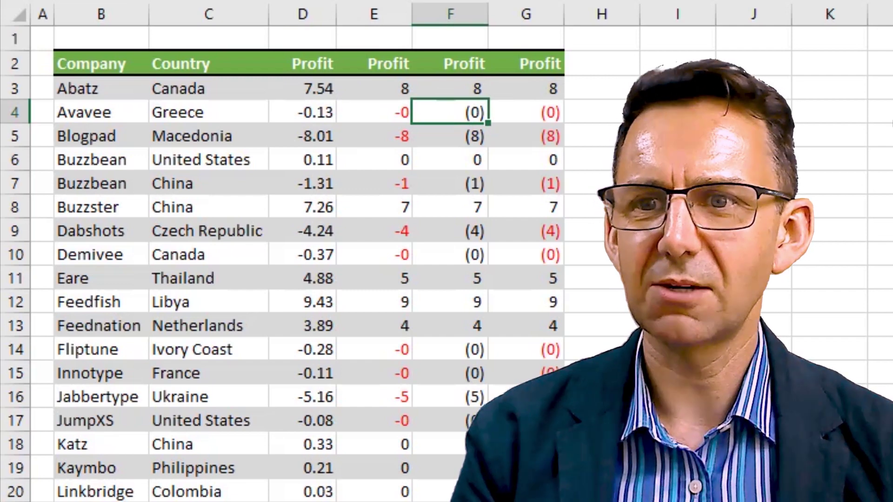
click(450, 159)
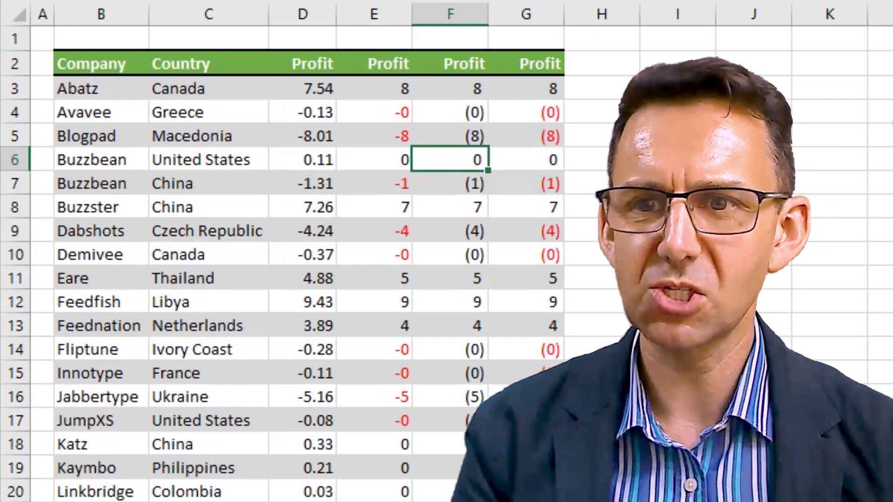
key(Right)
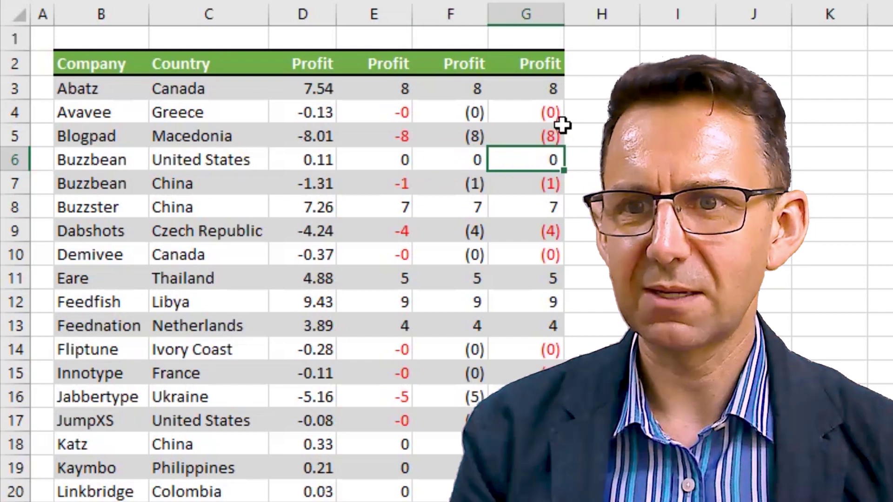
click(560, 120)
click(550, 183)
click(550, 355)
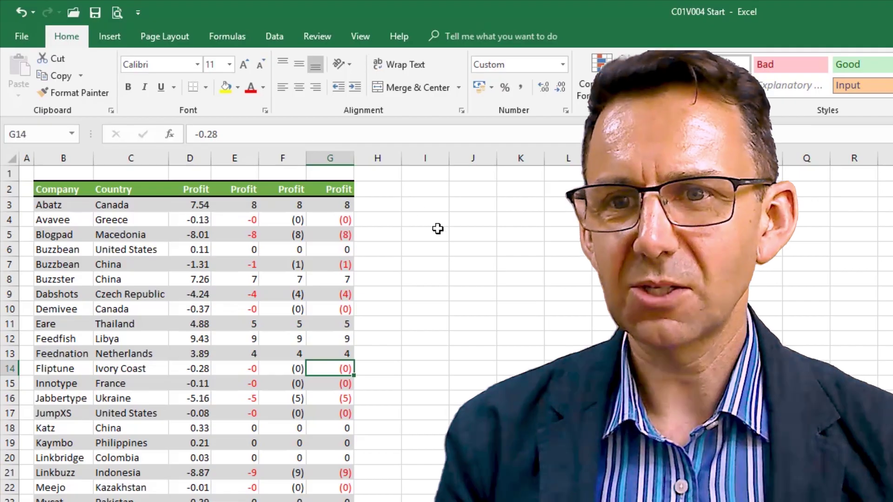
Enter =ROUND(D3,0) in I3, returning 8 for the 7.54 profit.
click(387, 203)
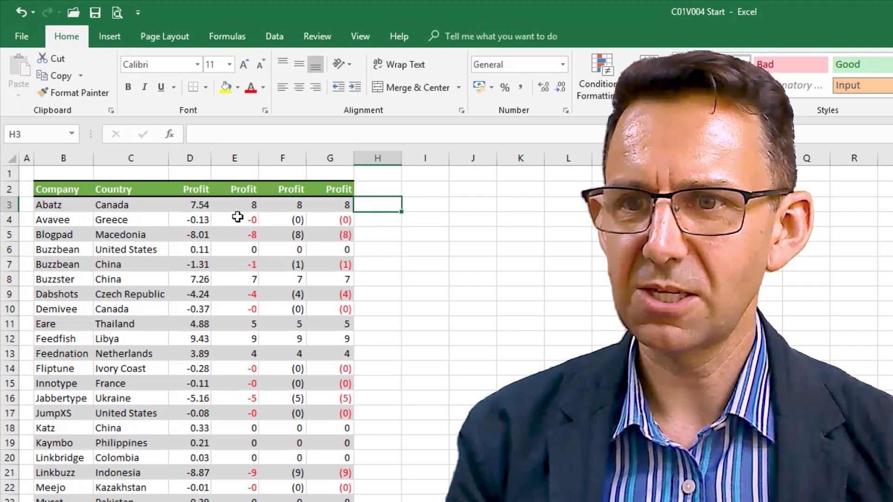
click(244, 205)
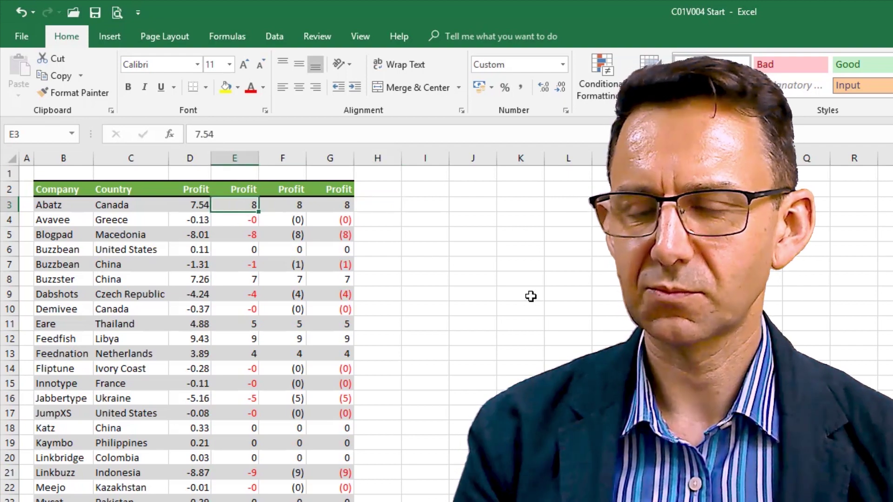
click(434, 207)
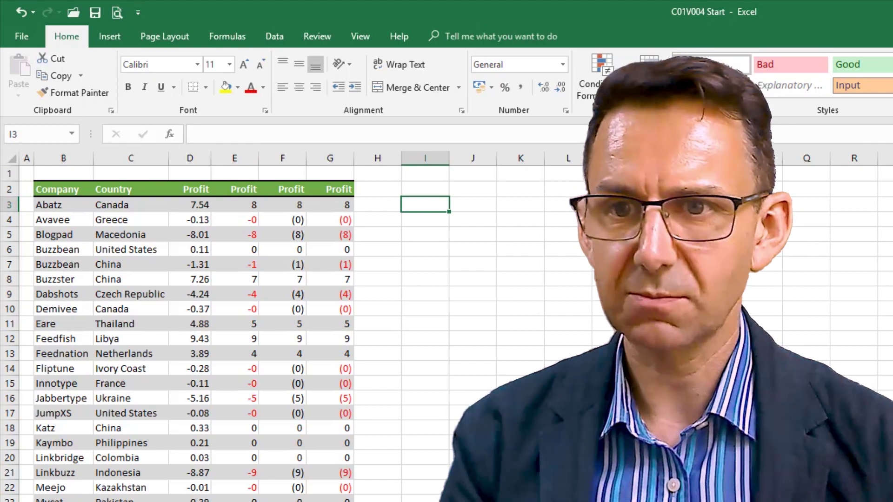
text(=)
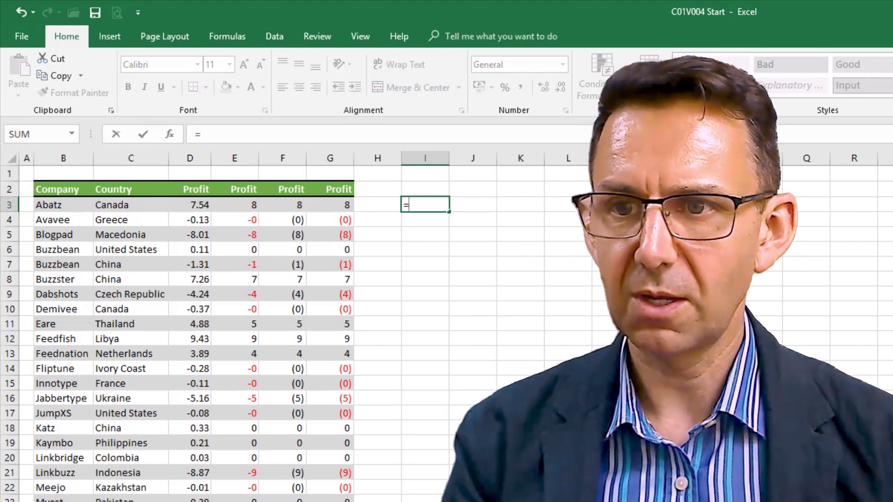
text(round()
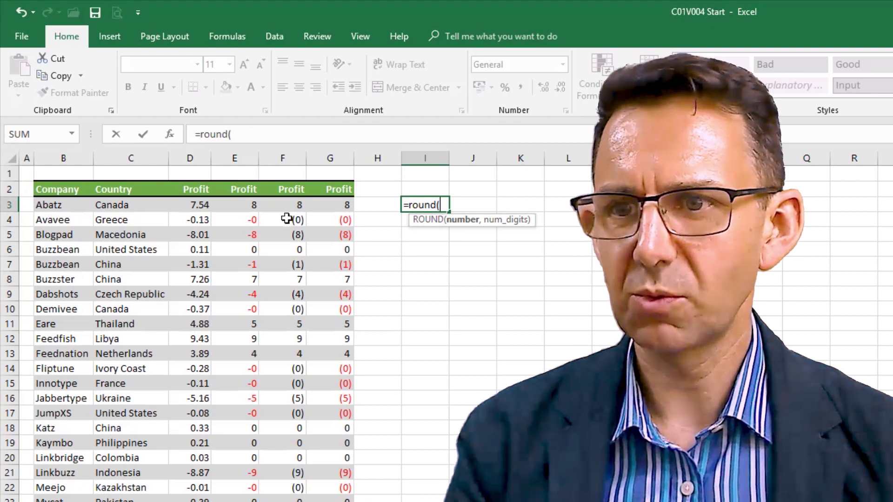
click(198, 206)
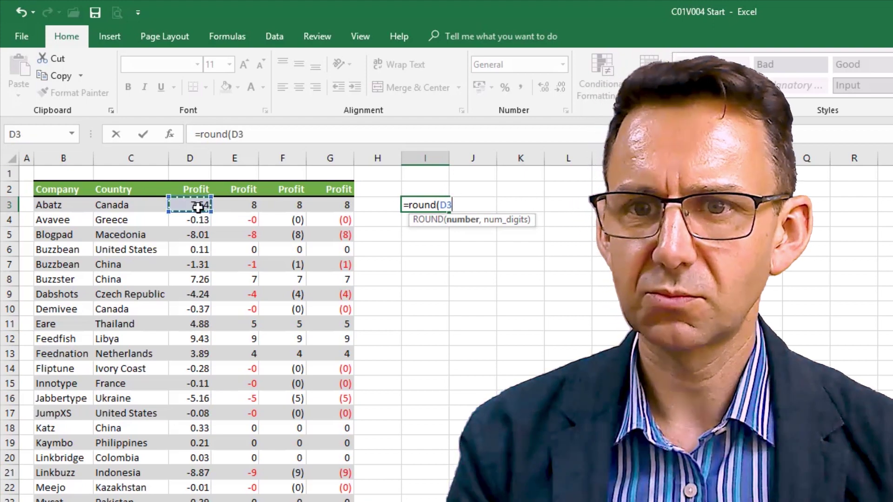
text(,0)
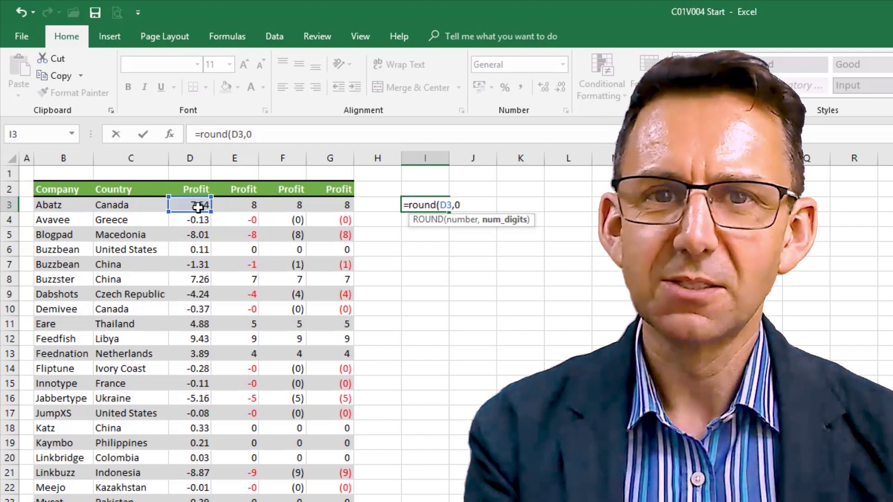
text())
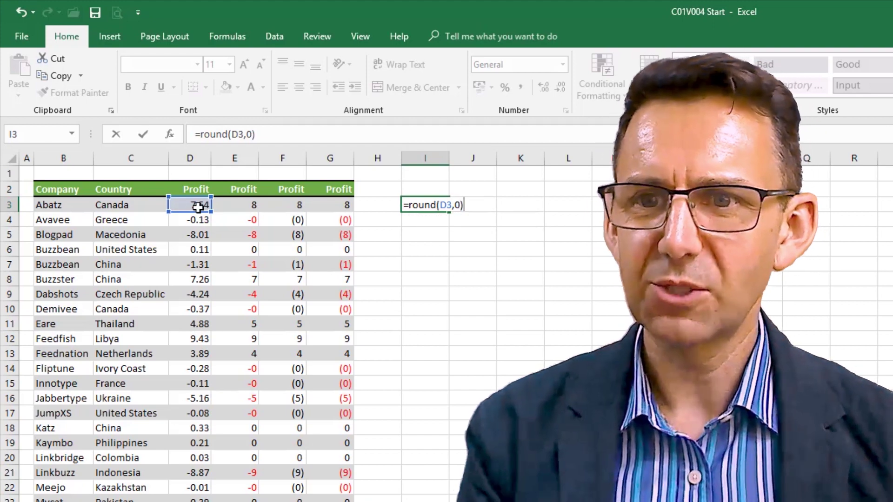
key(Return)
key(Up)
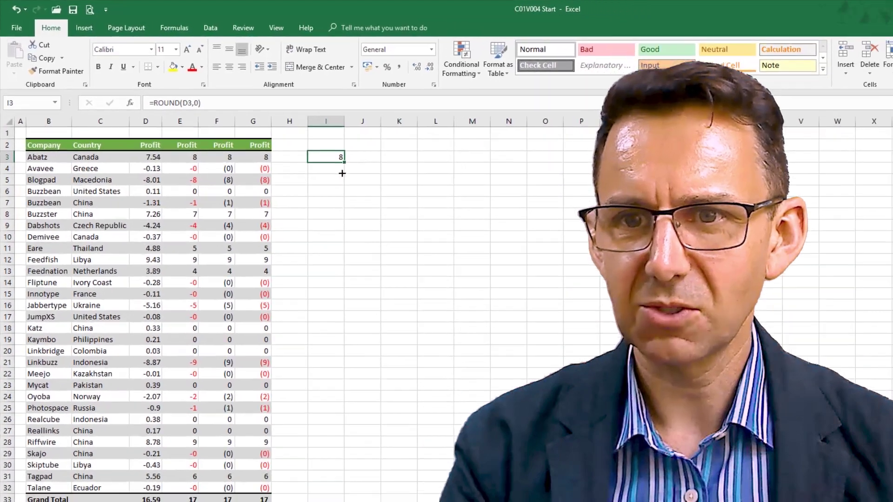
Fill the ROUND formula from I3 down to I32, the last company row.
drag(447, 213, 413, 501)
drag(310, 490, 314, 485)
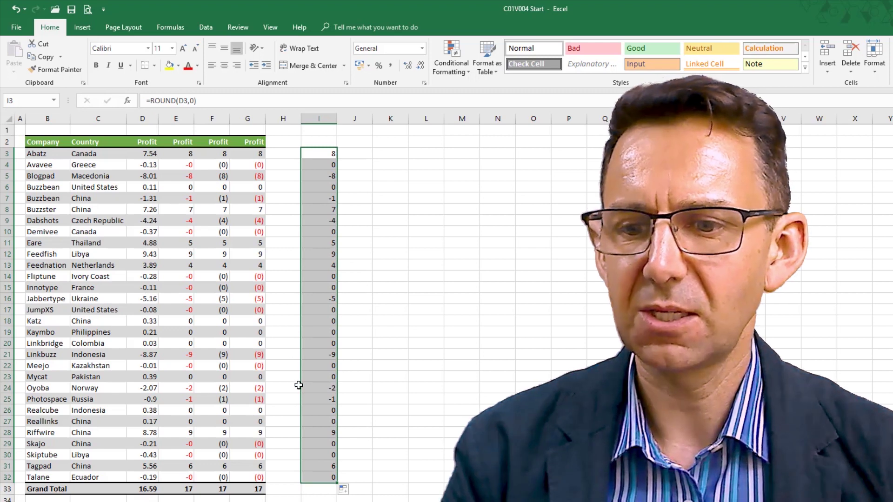
click(182, 121)
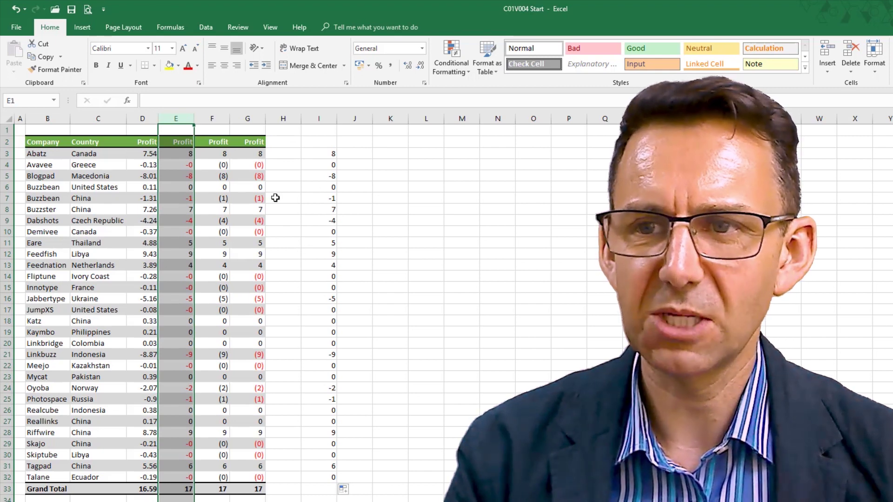
Format Paint column E's formatting onto column I and check its rounded zero values.
click(63, 69)
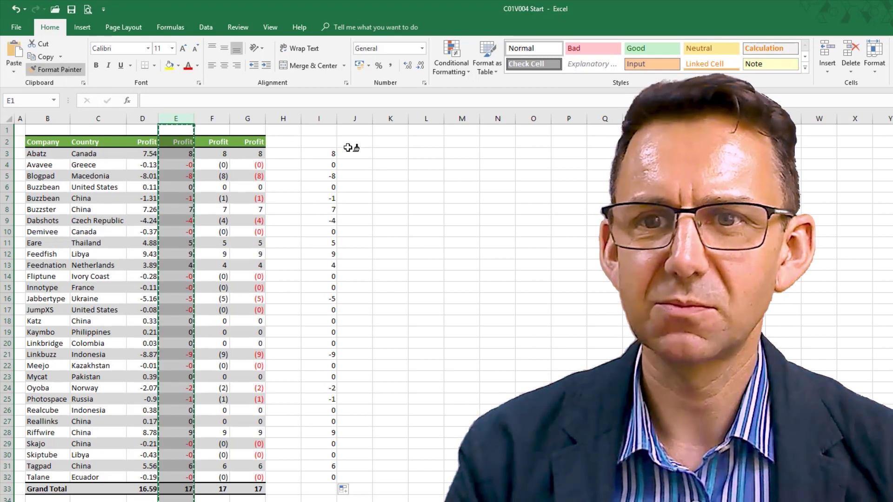
click(315, 119)
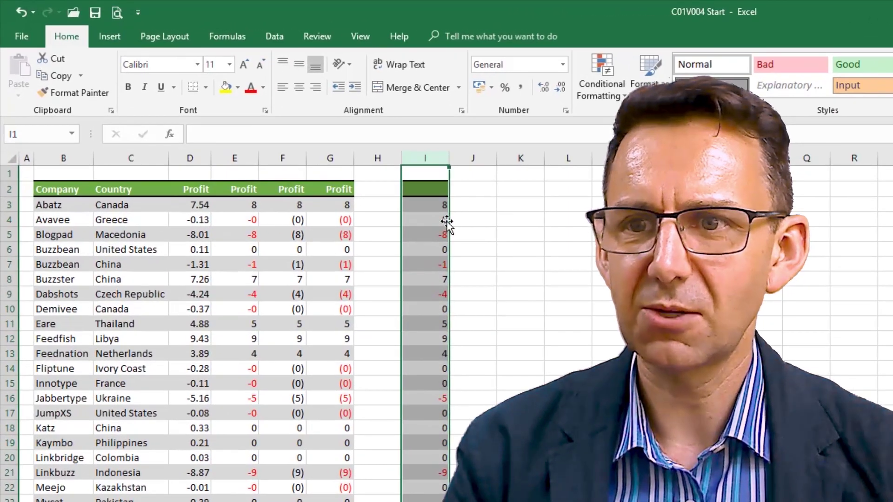
click(409, 201)
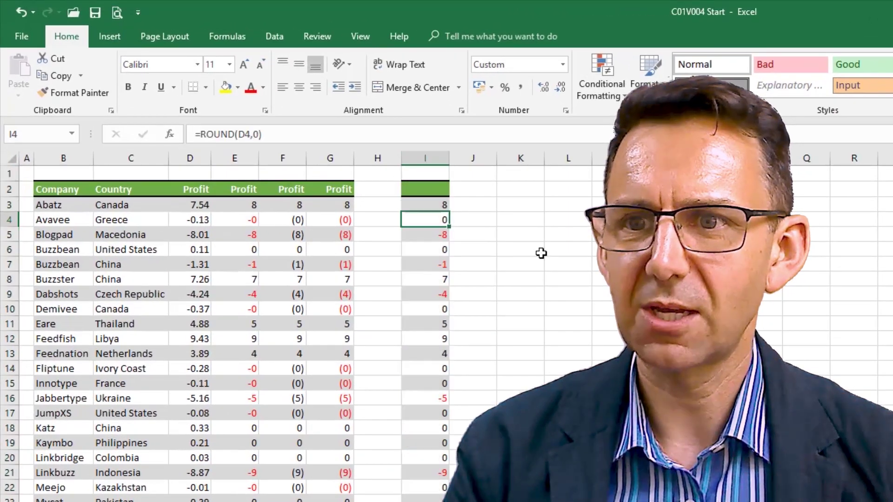
key(Down)
key(Down)
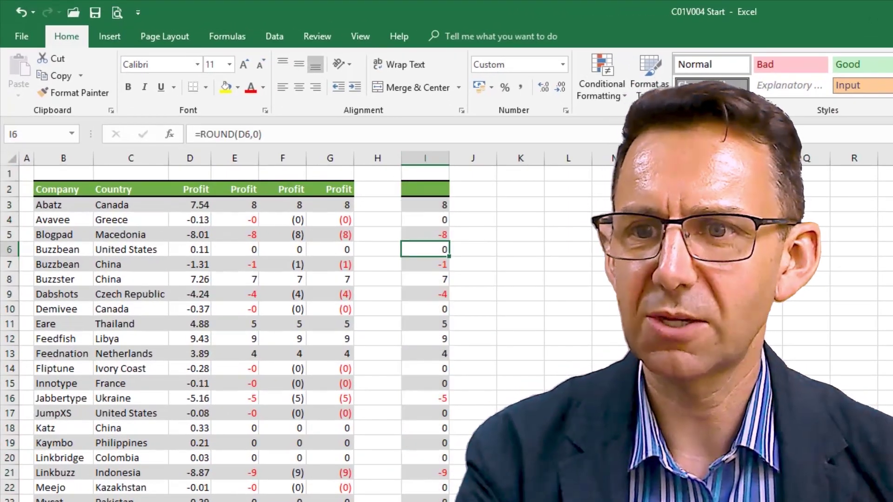
key(Down)
key(Down)
key(Down)
key(Down)
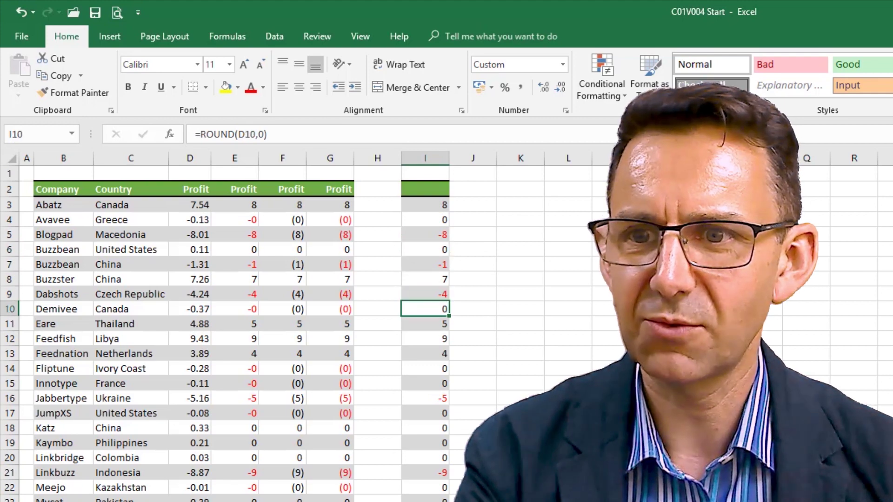
key(Left)
key(Left)
key(Left)
key(Left)
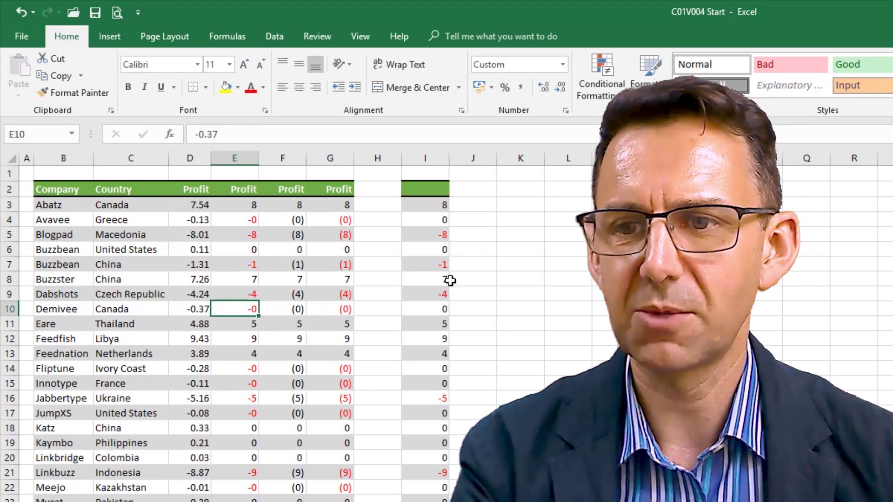
click(432, 309)
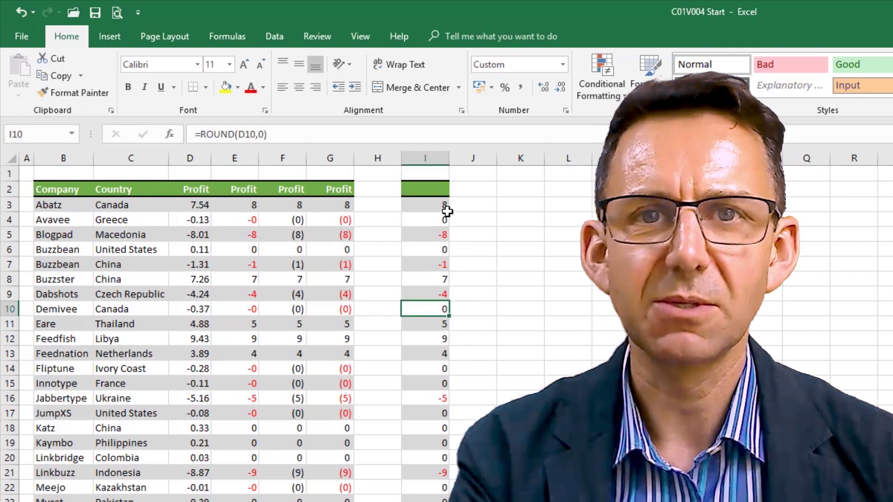
Format Paint column F's bracketed formatting onto column I and check how zeros display.
click(288, 158)
click(74, 93)
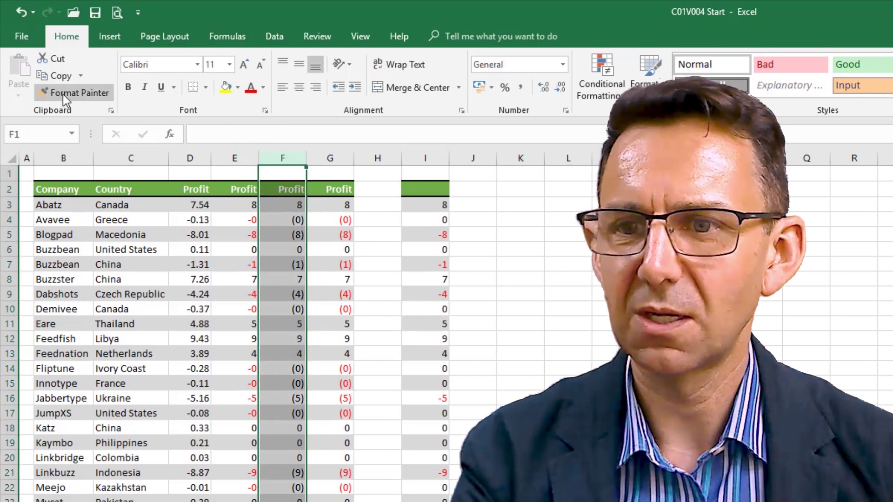
click(437, 161)
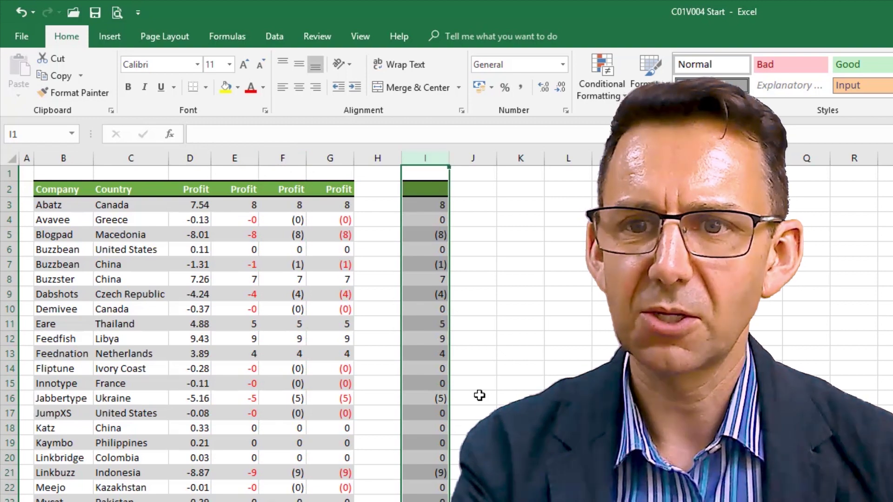
click(440, 220)
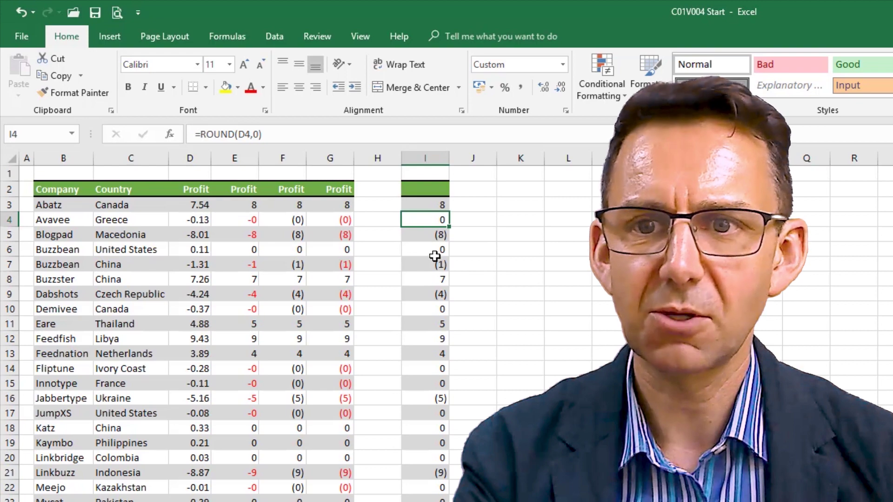
click(437, 253)
click(439, 309)
click(439, 369)
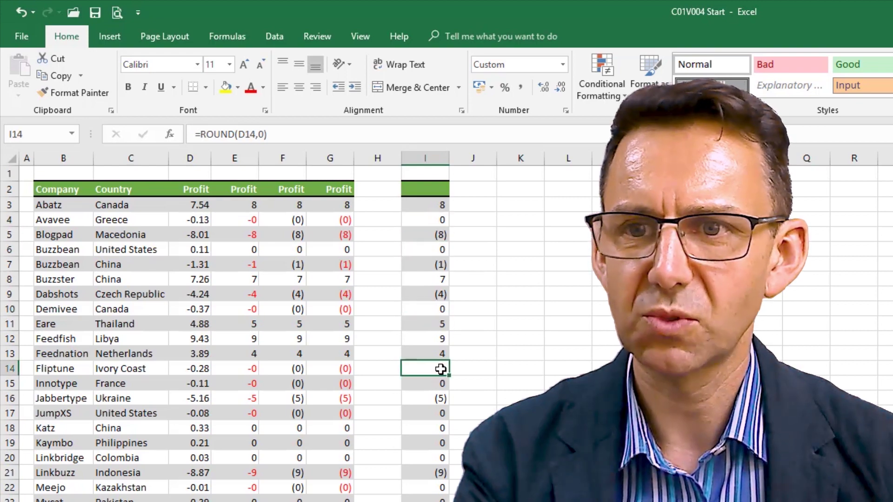
Format Paint column G's red-bracket formatting onto column I, confirming I14 shows a black 0.
click(341, 160)
click(82, 93)
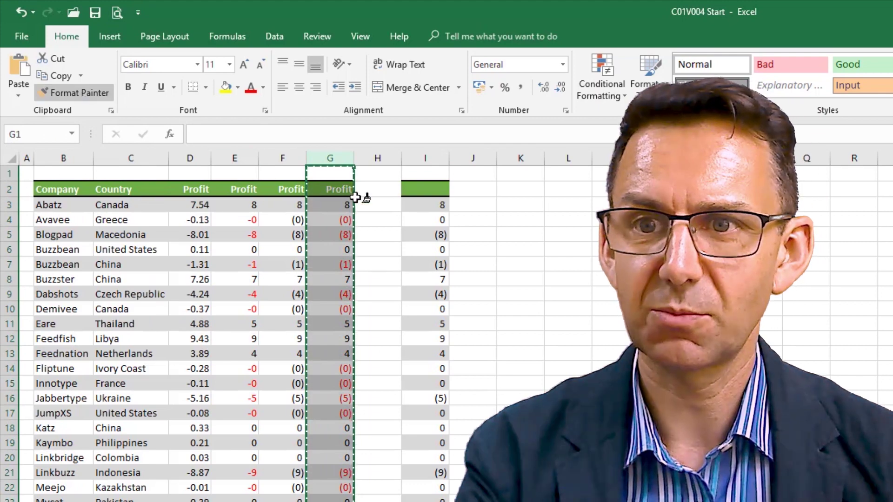
click(429, 157)
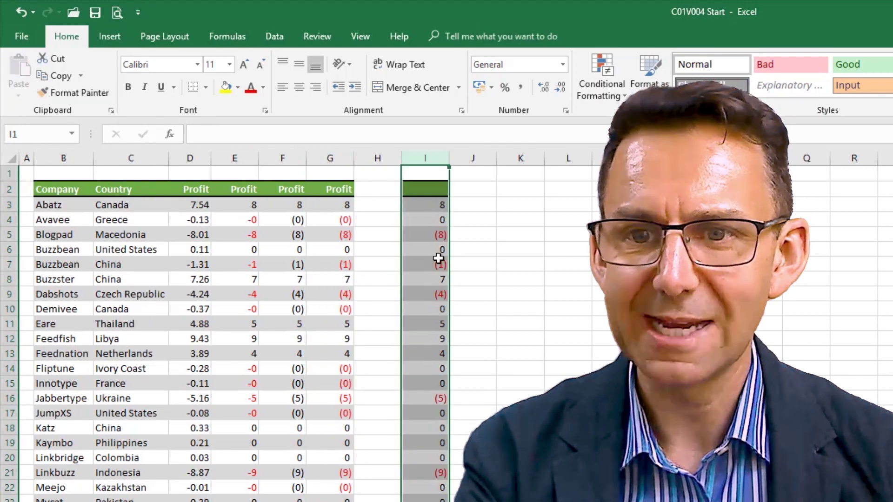
click(432, 367)
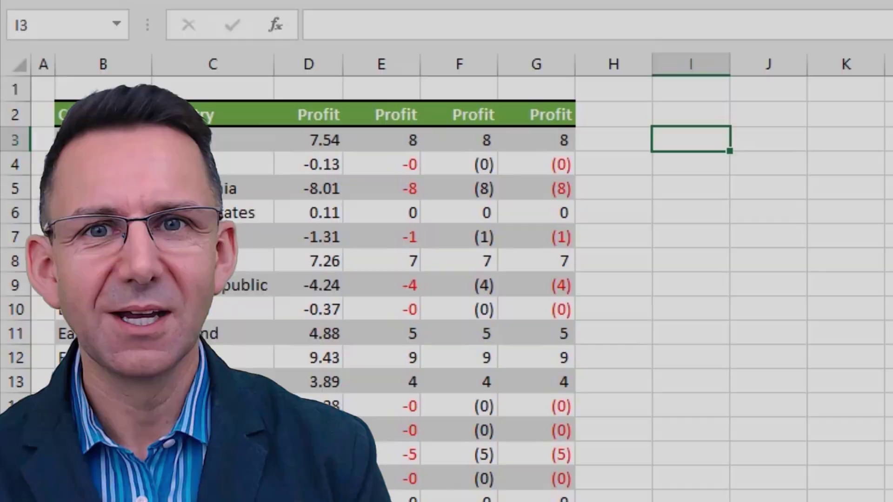
Type =round(D3,0) into I3, using D3's profit as the number to round.
text(=round()
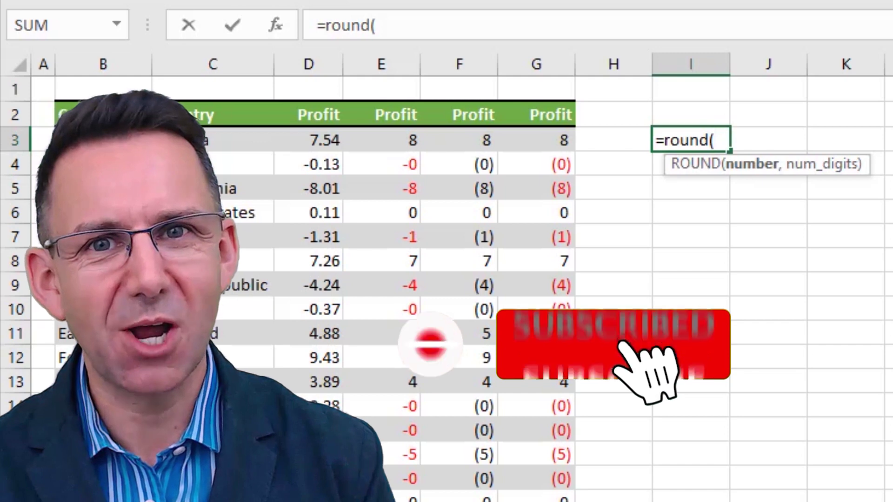
click(320, 145)
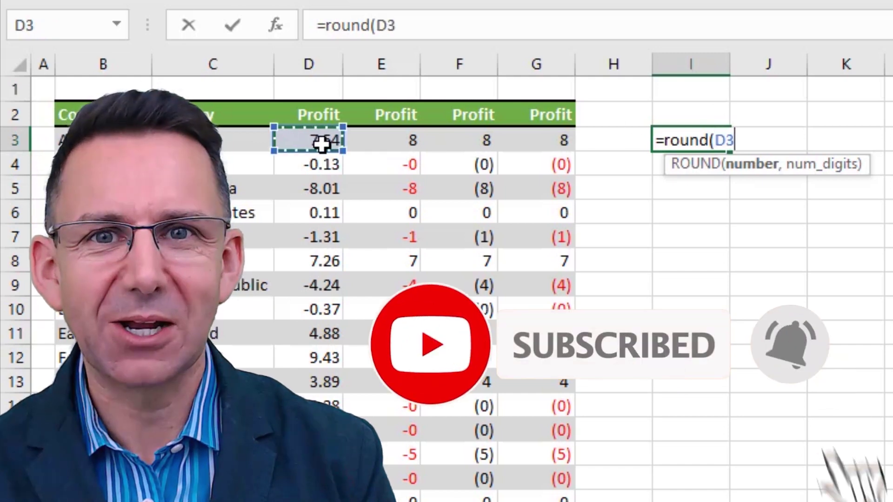
text(,0)
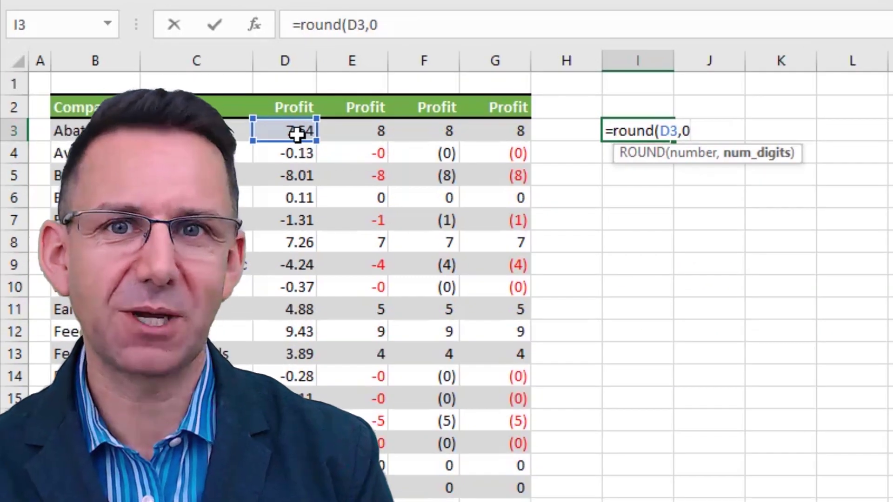
text())
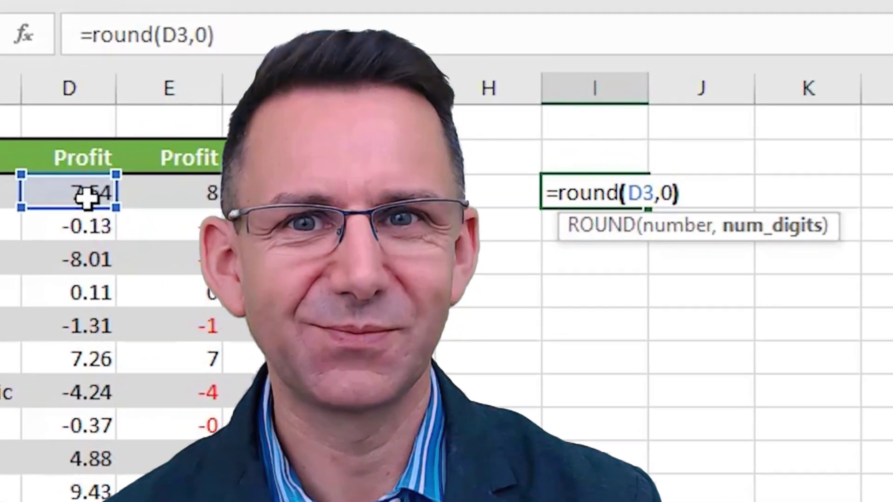